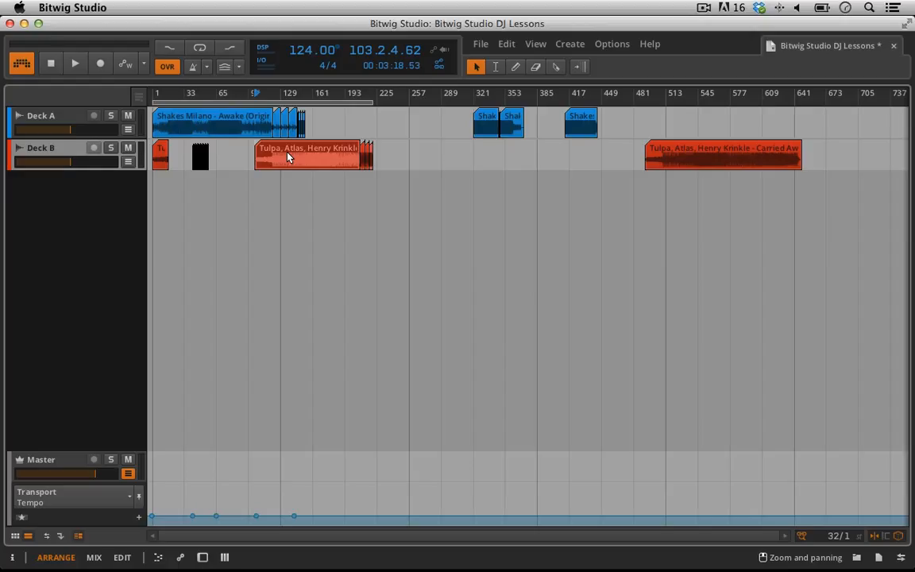
Step: Select the first Shakes Milano clip on Deck A and bring its audio event gain settings into view in the inspector
left_click(193, 120)
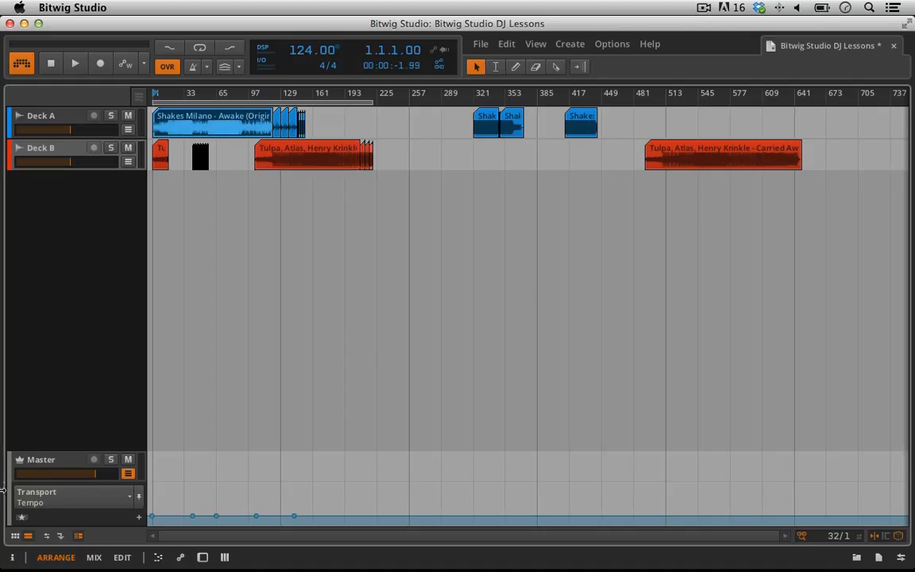
left_click(11, 557)
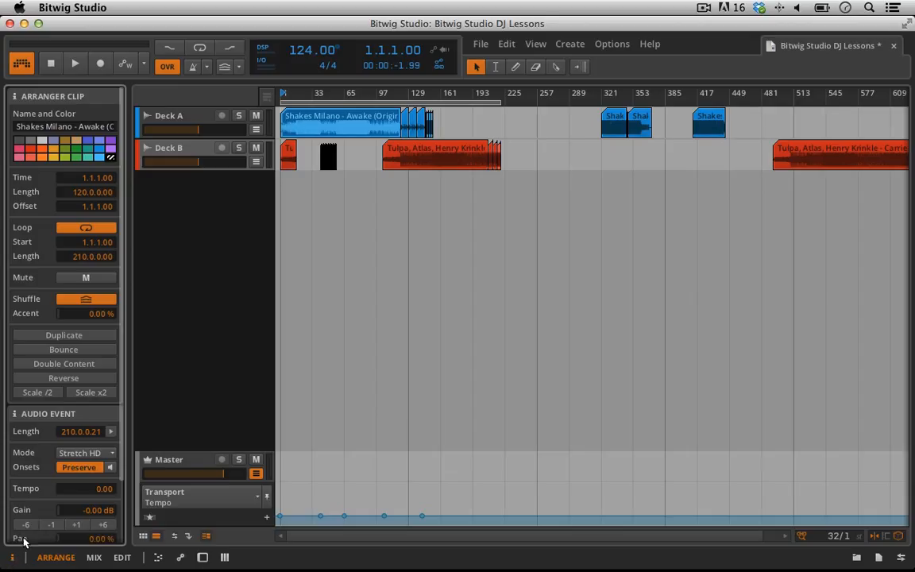
scroll(23, 514, "down", 1)
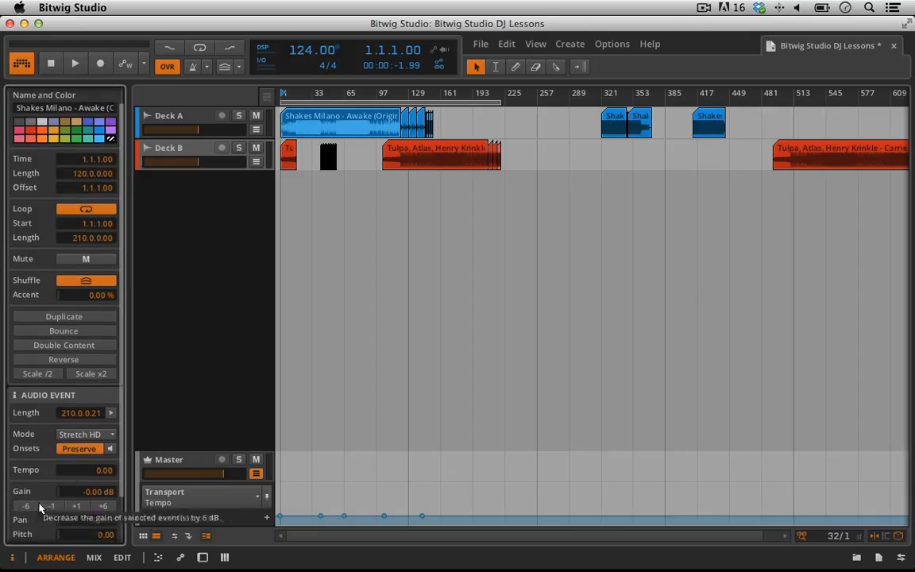
scroll(45, 501, "down", 3)
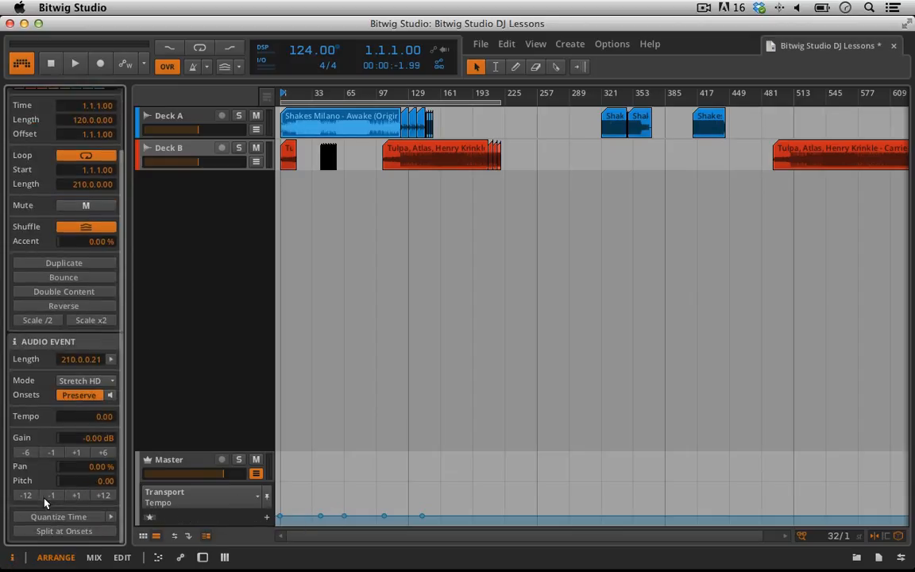
Step: Lower the selected clip's gain to -5 dB in 1 dB increments
left_click(51, 453)
left_click(51, 453)
left_click(51, 453)
left_click(51, 452)
left_click(50, 453)
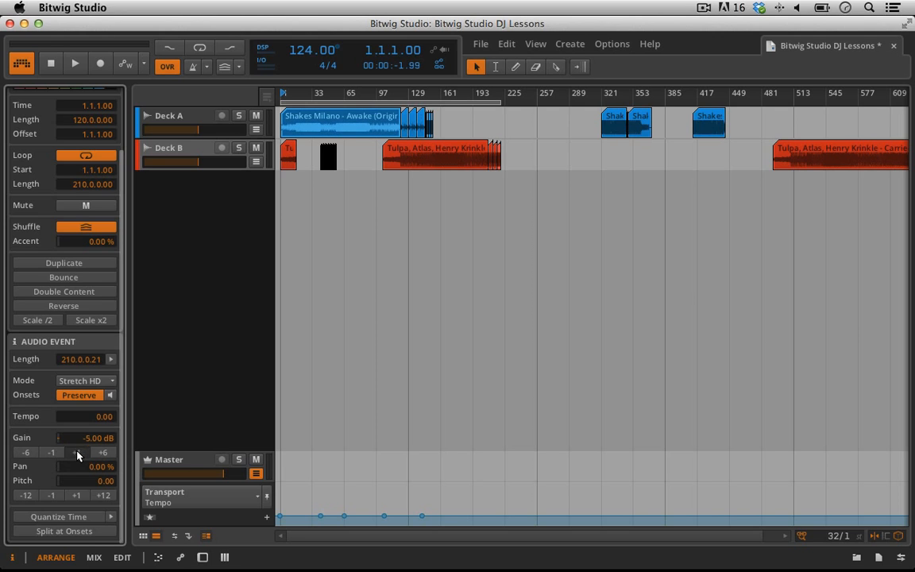
Step: Raise the selected clip's gain back to 0 dB in 1 dB increments
left_click(77, 452)
left_click(78, 453)
left_click(78, 452)
left_click(78, 452)
left_click(78, 452)
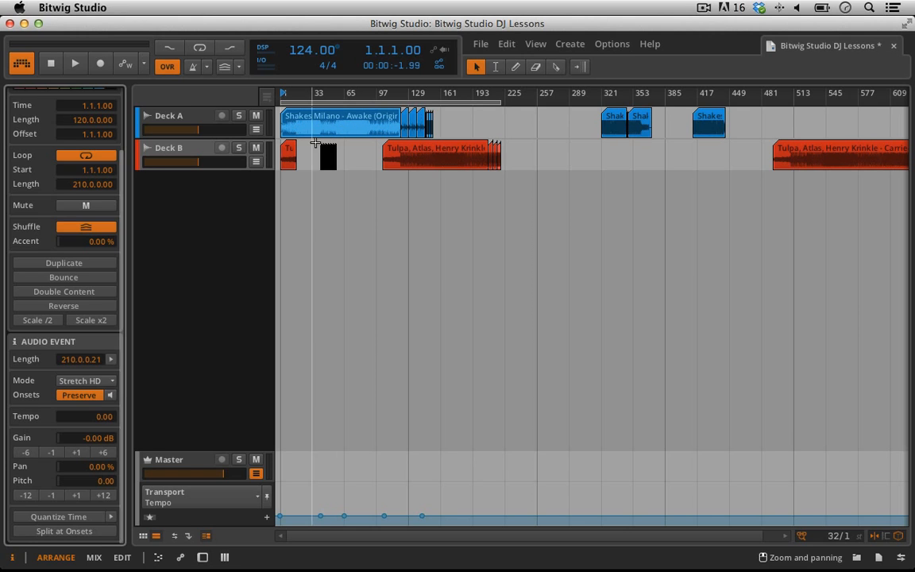
Step: Select all eight adjoining Shakes Milano clips on Deck A, raise their gain by 6 dB and lower it by 6 dB again
left_click_drag(474, 128, 290, 109)
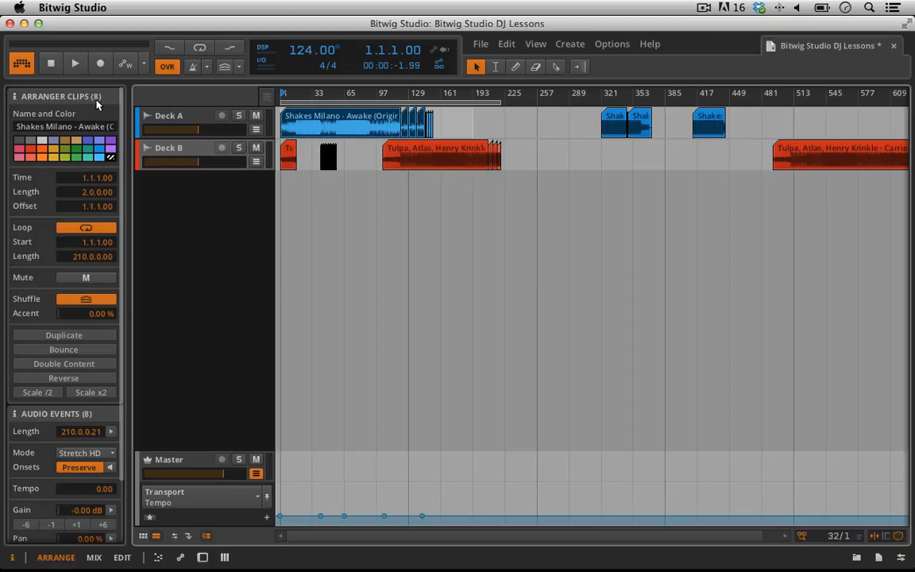
left_click(104, 526)
left_click(28, 526)
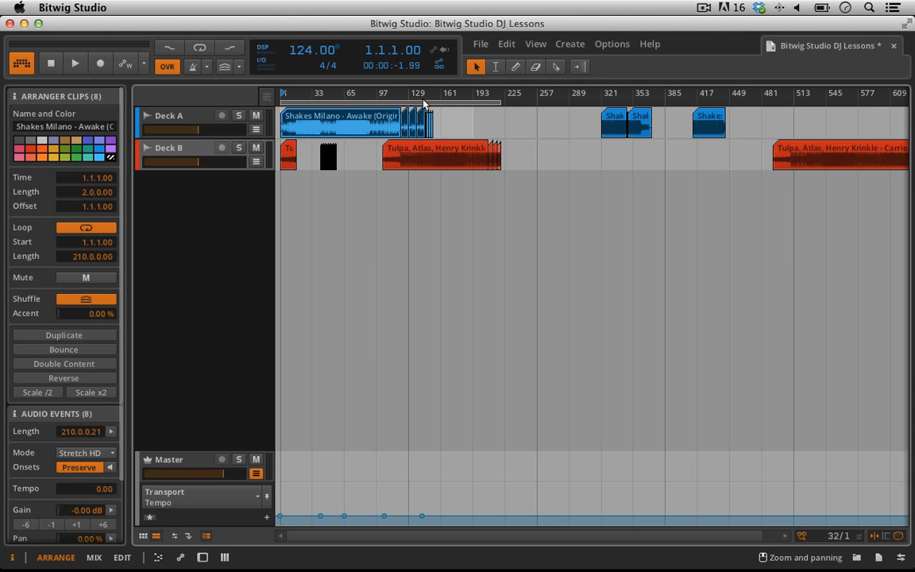
Step: Select only the Deck A clip starting at bar 121 and display its waveform in the detail editor
mouse_move(413, 94)
left_mouse_down()
mouse_move(414, 182)
mouse_move(398, 93)
left_mouse_up()
left_click(368, 125)
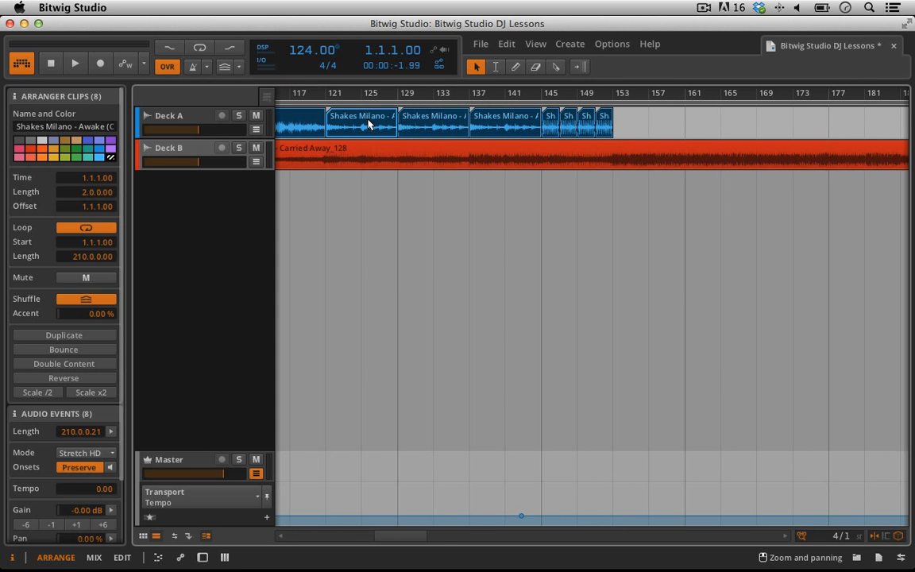
left_click(345, 198)
left_click(366, 132)
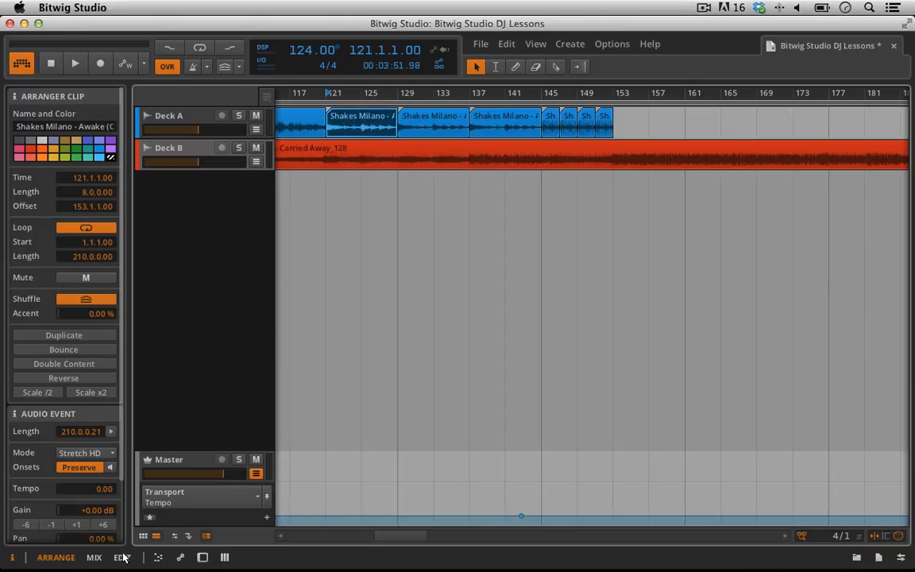
left_click(158, 557)
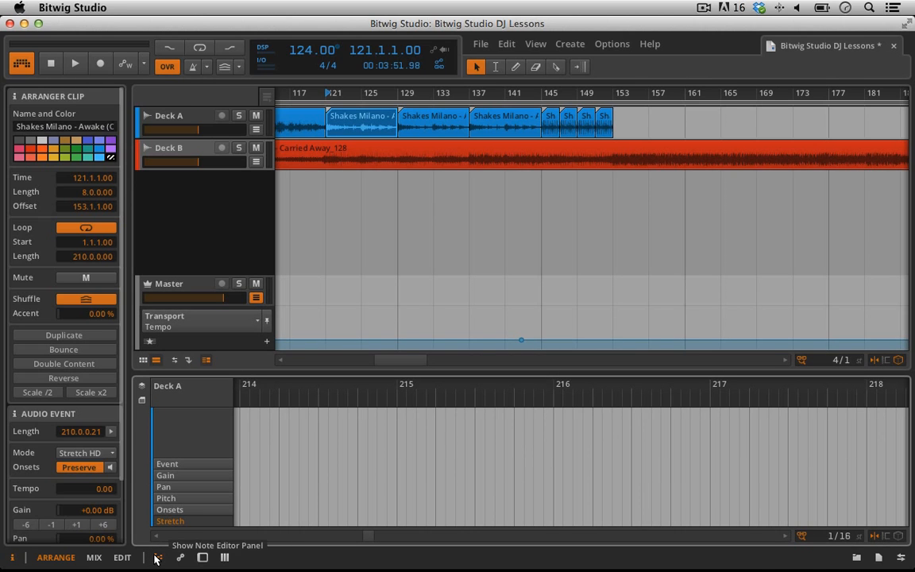
left_click(371, 127)
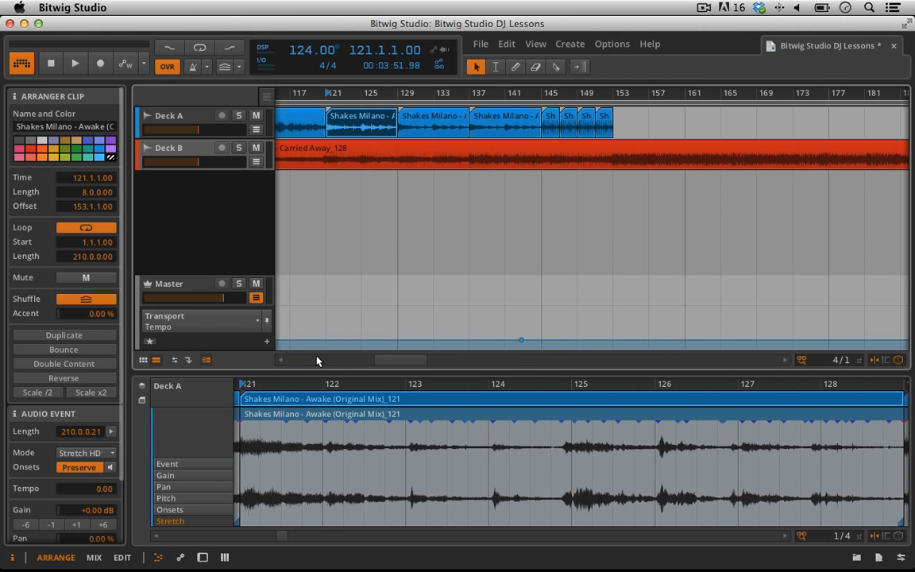
Step: Select the audio event of the bar 121 clip in the editor and enable its short fade-in and fade-out
left_click_drag(281, 384, 299, 421)
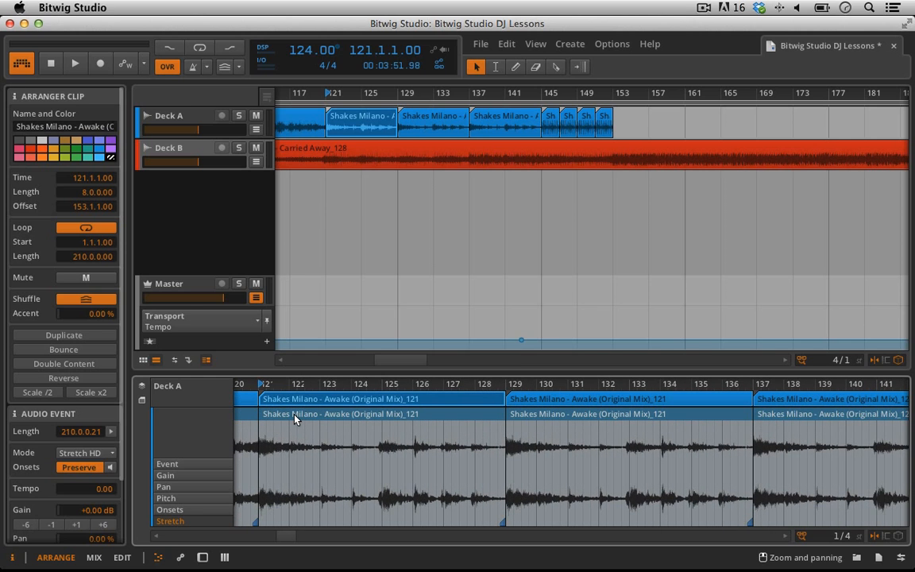
left_click(297, 417)
left_click(297, 399)
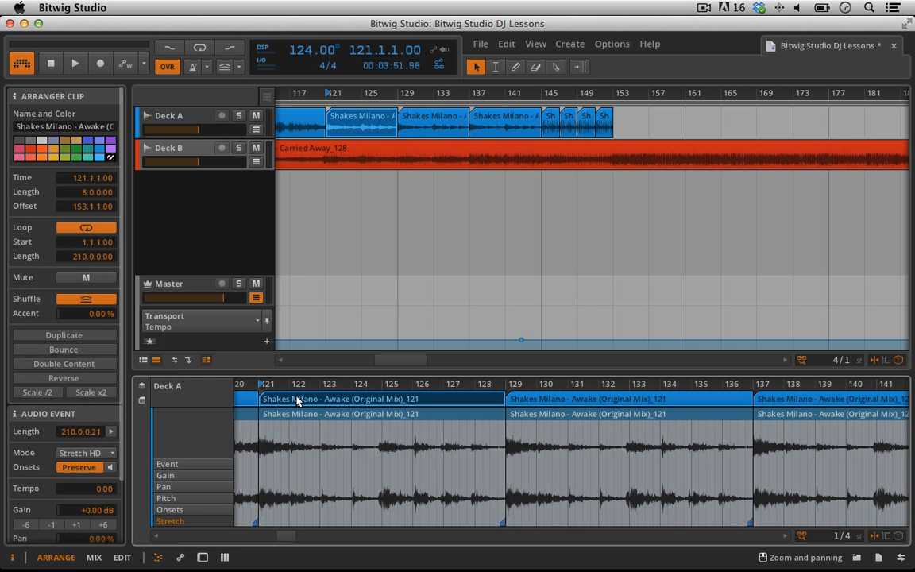
left_click(287, 418)
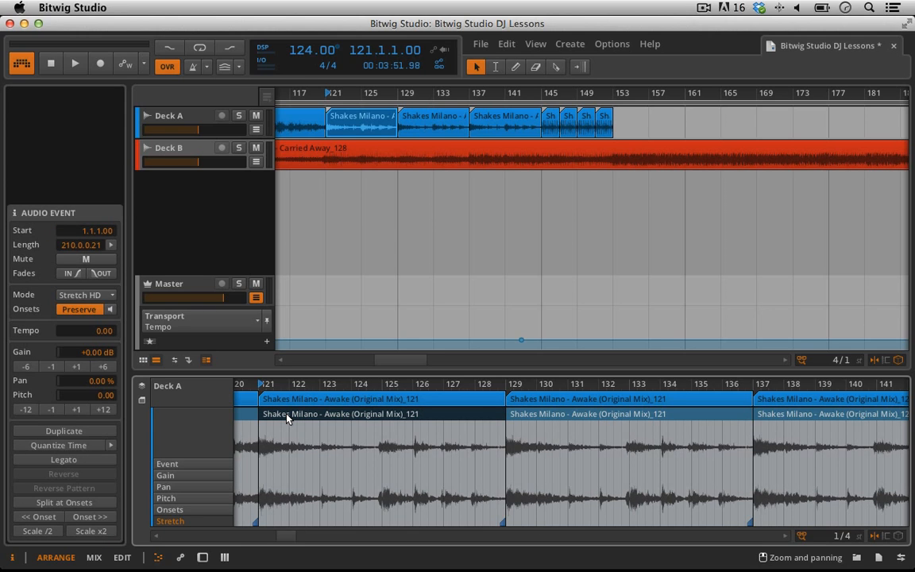
left_click(72, 274)
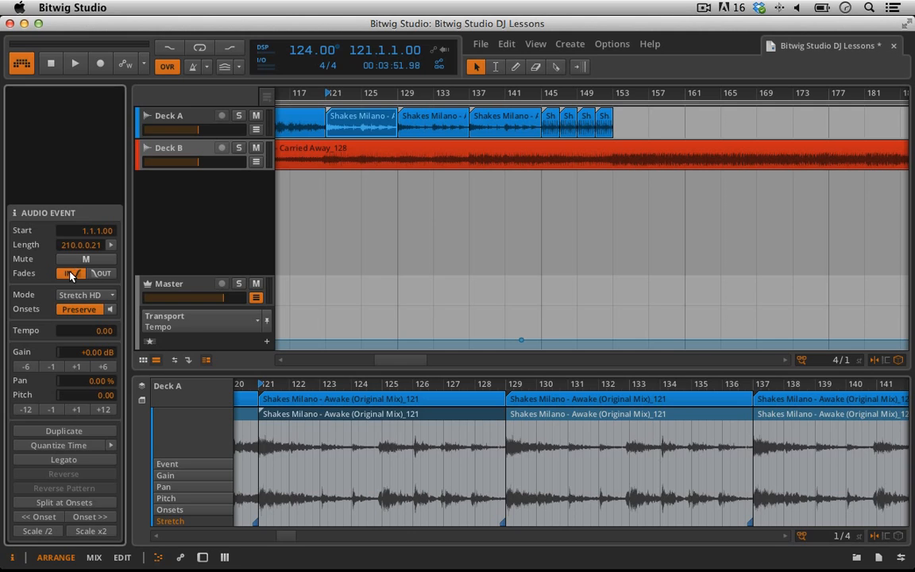
left_click(104, 274)
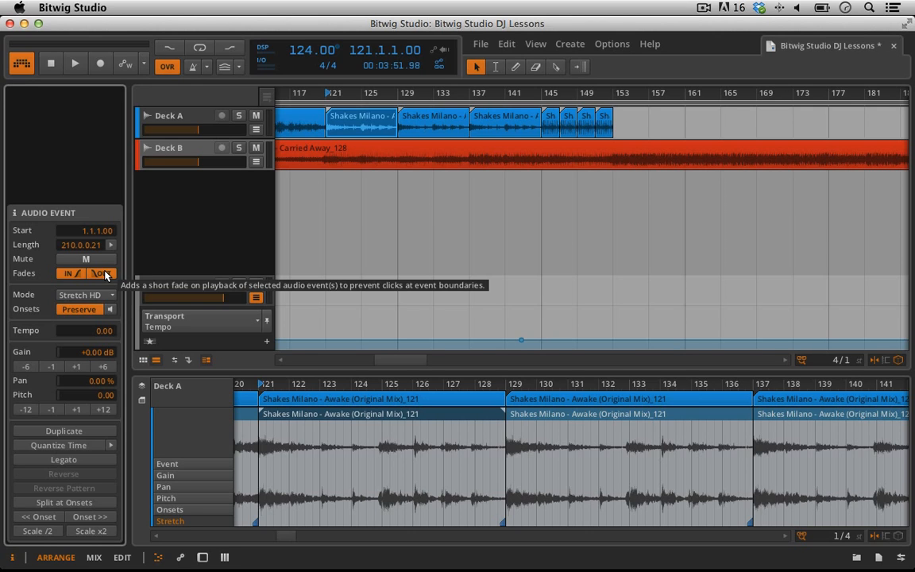
Step: Turn off both the fade-out and the fade-in of the bar 121 audio event
left_click(104, 274)
left_click(72, 274)
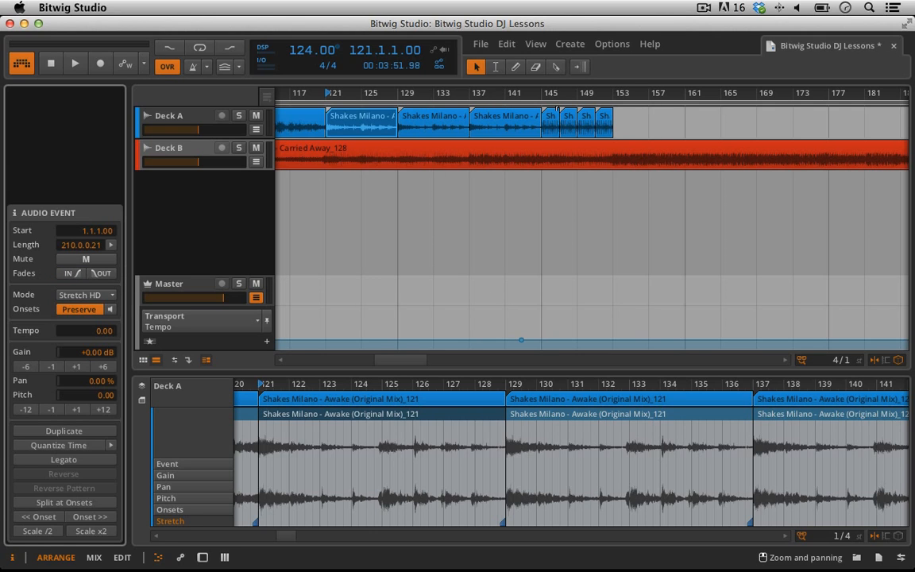
Step: Show Deck B's automation lane and look through its parameter choices, keeping EQ-DJ Mid Gain
left_click_drag(467, 90, 465, 17)
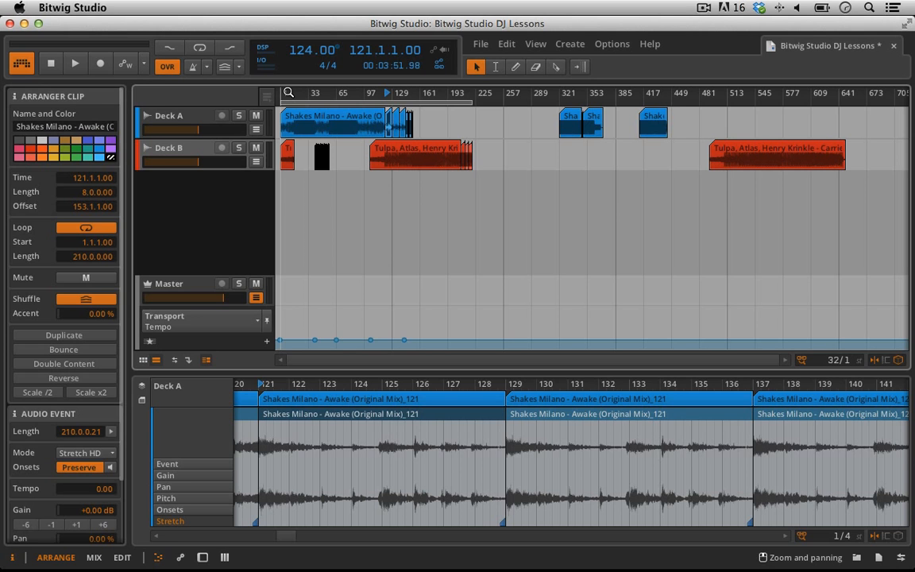
mouse_move(288, 93)
left_mouse_down()
mouse_move(289, 110)
mouse_move(290, 95)
left_mouse_up()
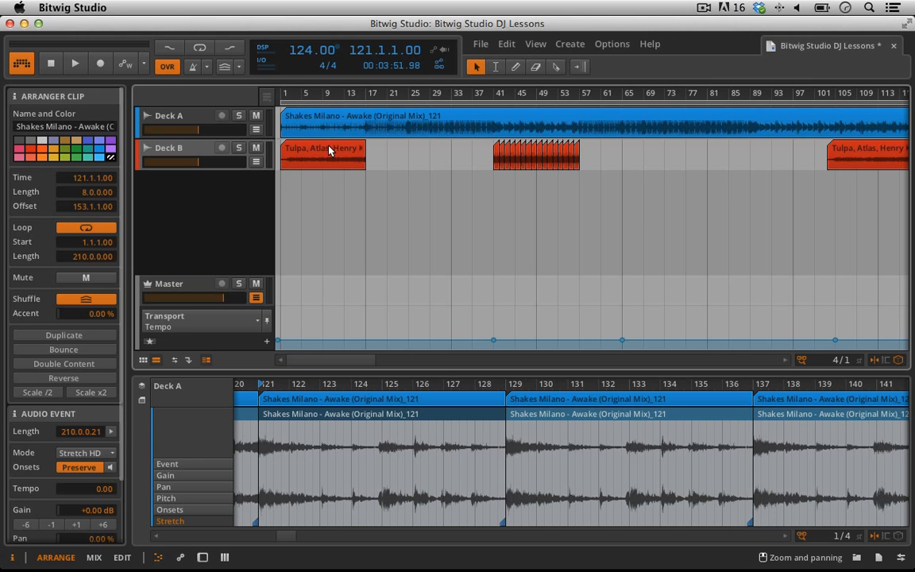
left_click(256, 162)
left_click(241, 187)
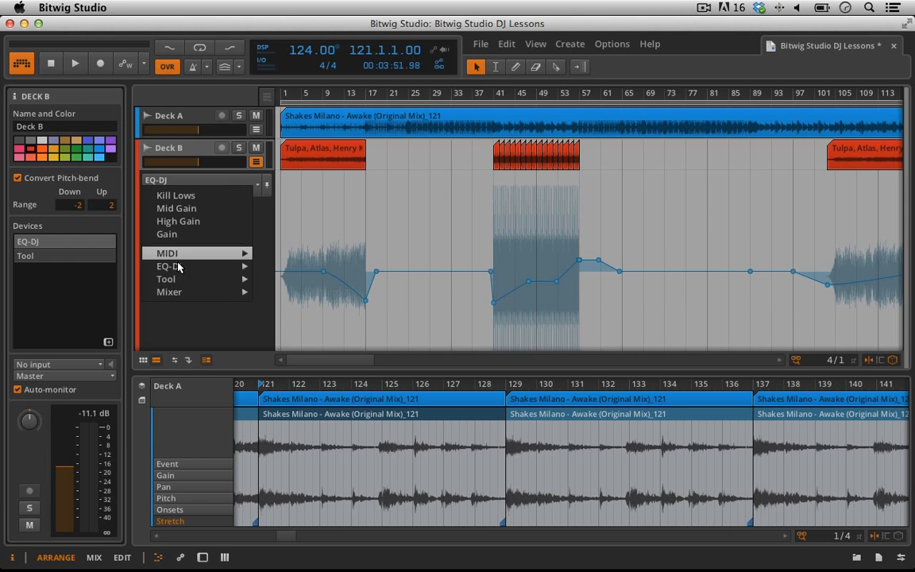
left_click(247, 177)
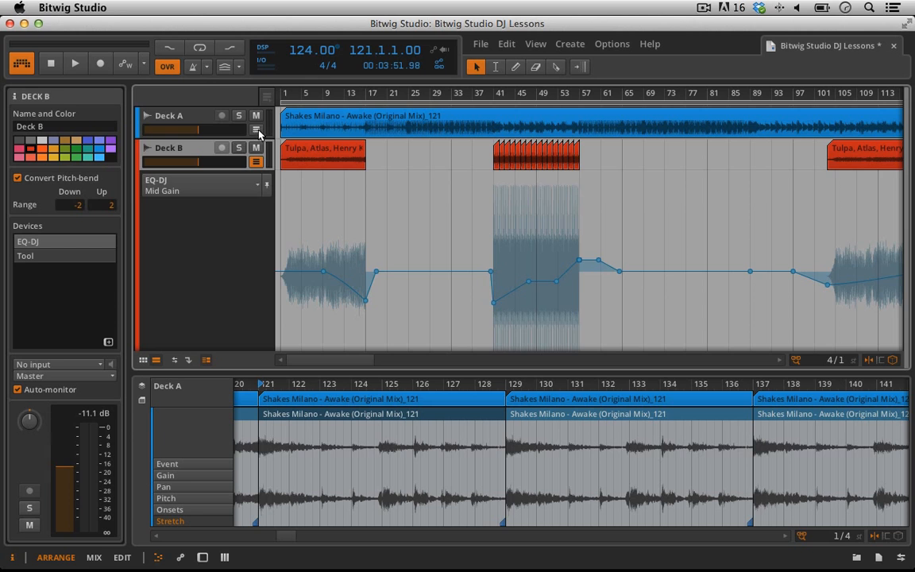
Step: Show Deck A's automation lane and look through its parameter choices, keeping EQ-DJ High Gain
left_click(255, 130)
left_click(255, 149)
key("Up")
key("Up")
key("Up")
key("Up")
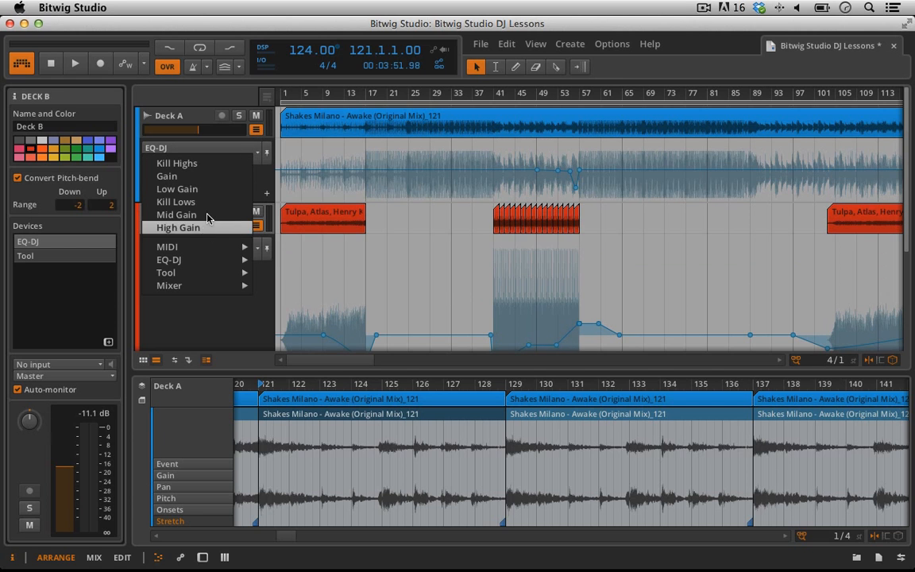
left_click(255, 148)
Step: Hide the inspector and fit the arrangement's clips and automation on both decks in view
left_click_drag(326, 96, 275, 86)
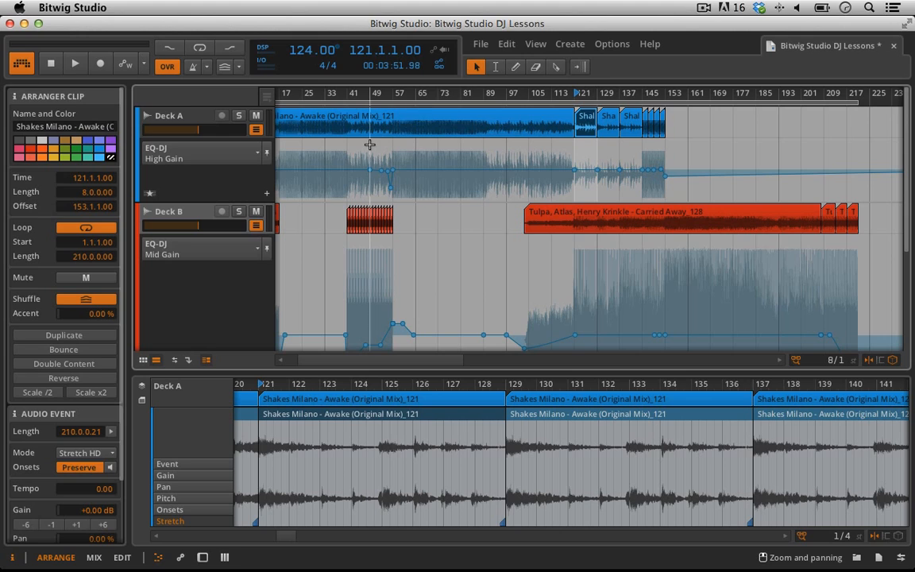
left_click(12, 558)
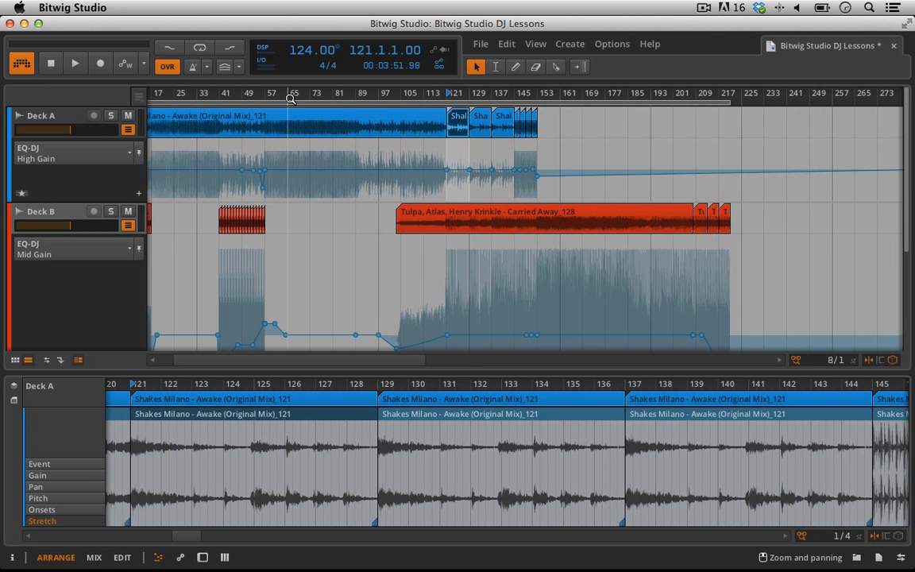
left_click_drag(290, 97, 277, 92)
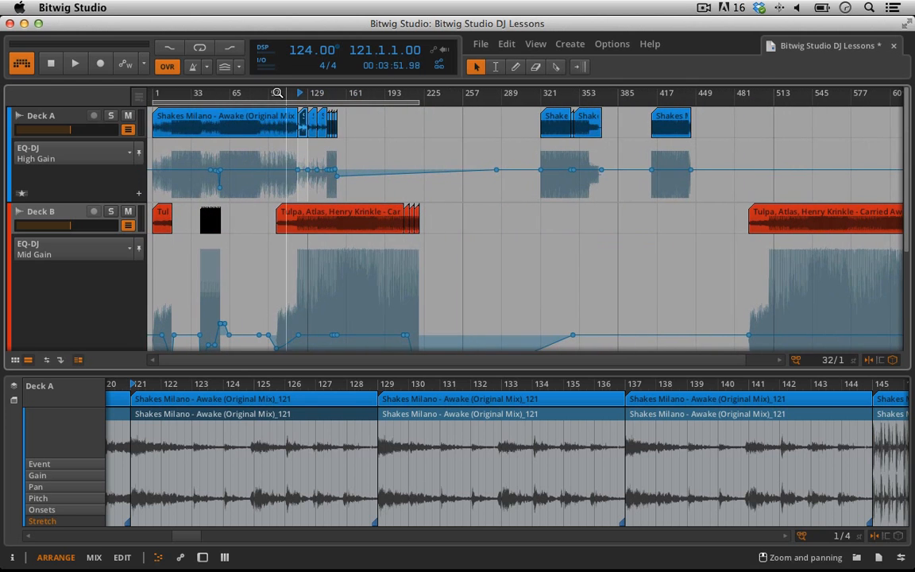
Step: Examine the Collect and Save options, trying the one for collecting files that belong to packages, and cancel without saving
left_click(483, 45)
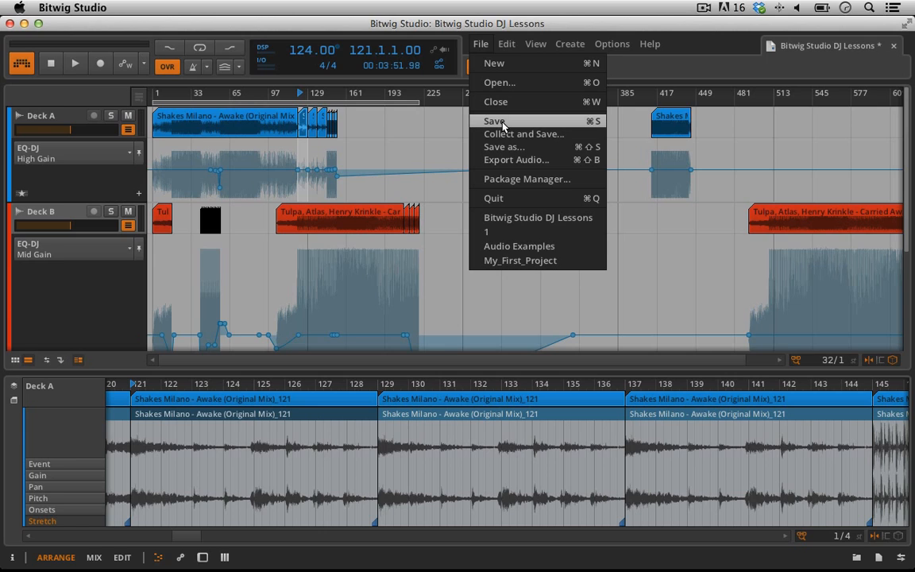
left_click(558, 136)
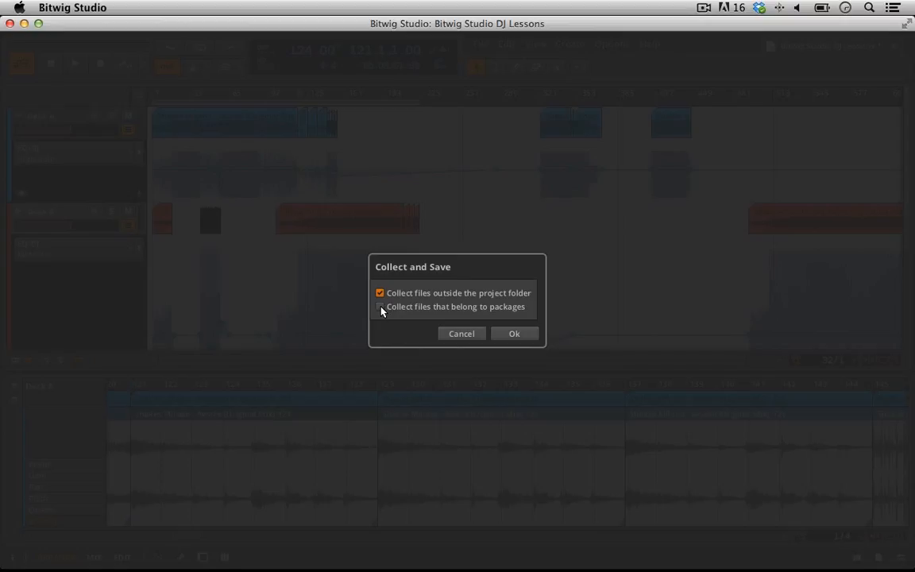
left_click(380, 308)
left_click(455, 334)
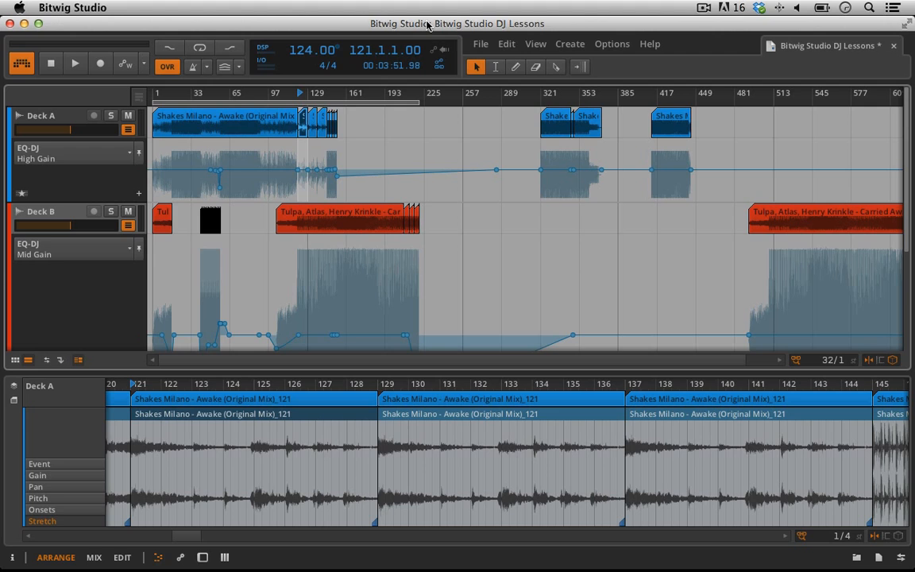
Step: Examine the Export Audio settings for tracks, time range and format, and cancel without exporting
left_click(479, 44)
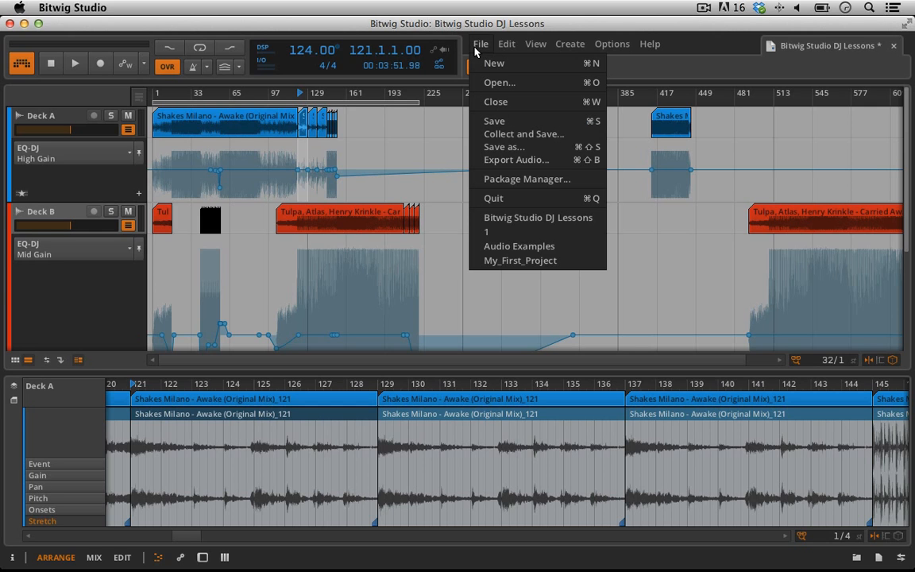
left_click(506, 161)
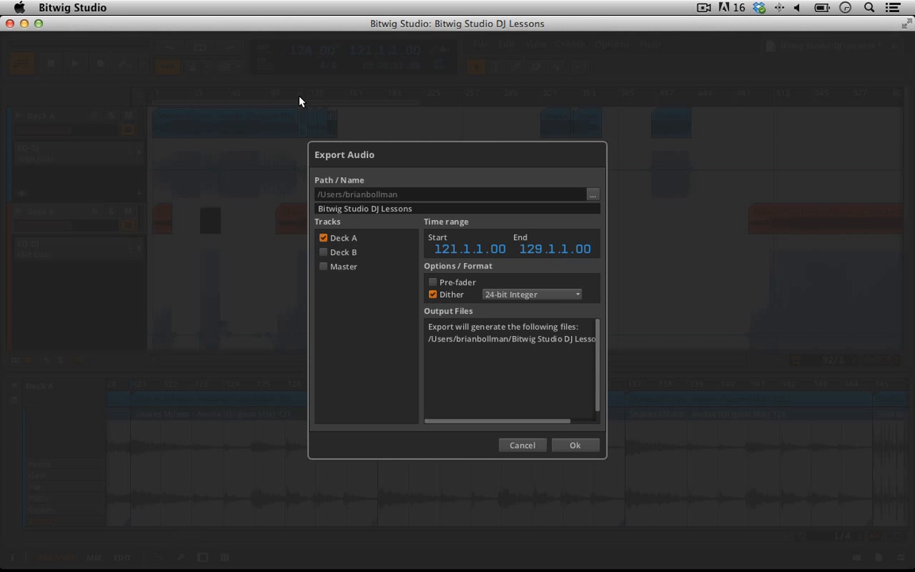
left_click(516, 445)
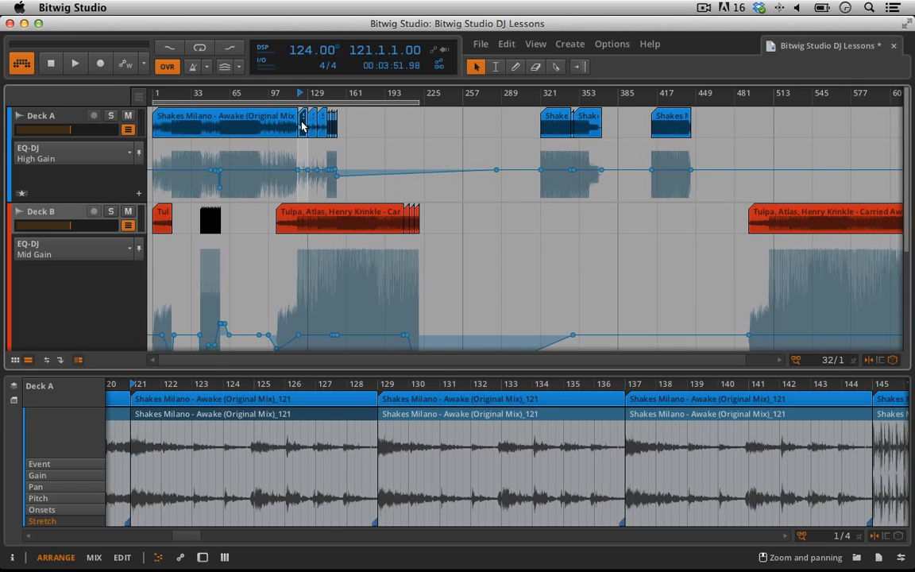
Step: Return the play position to the start of the arrangement at bar 1 with the full mix in view
left_click_drag(306, 91, 325, 143)
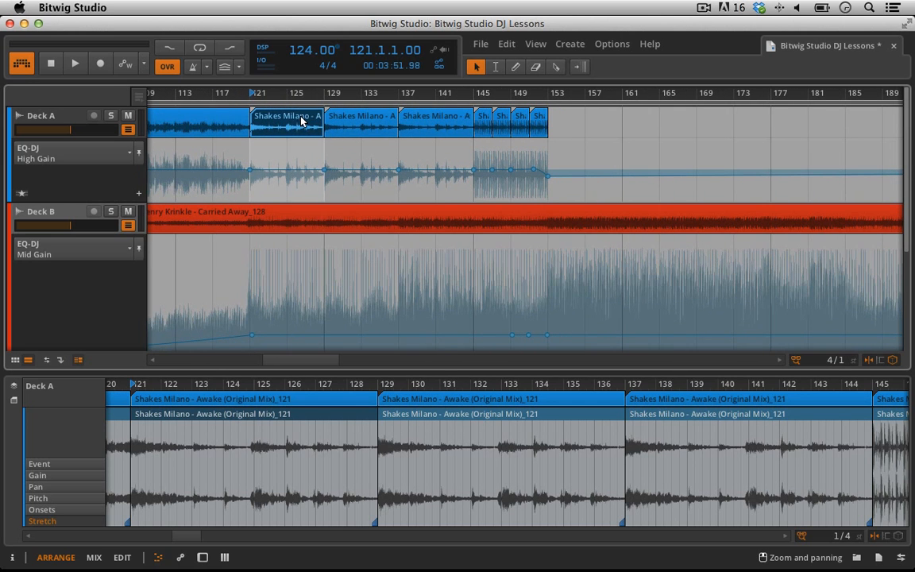
left_click_drag(290, 92, 292, 55)
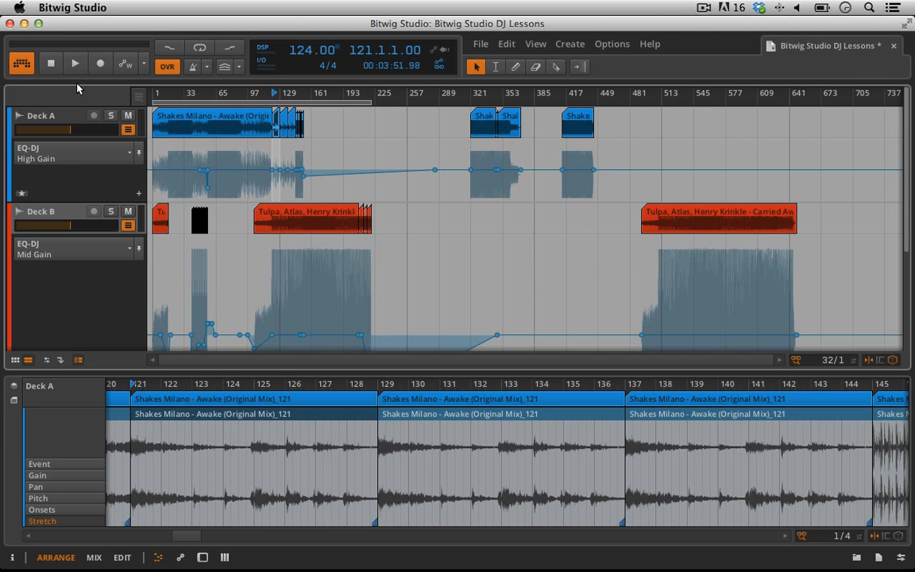
left_click(50, 69)
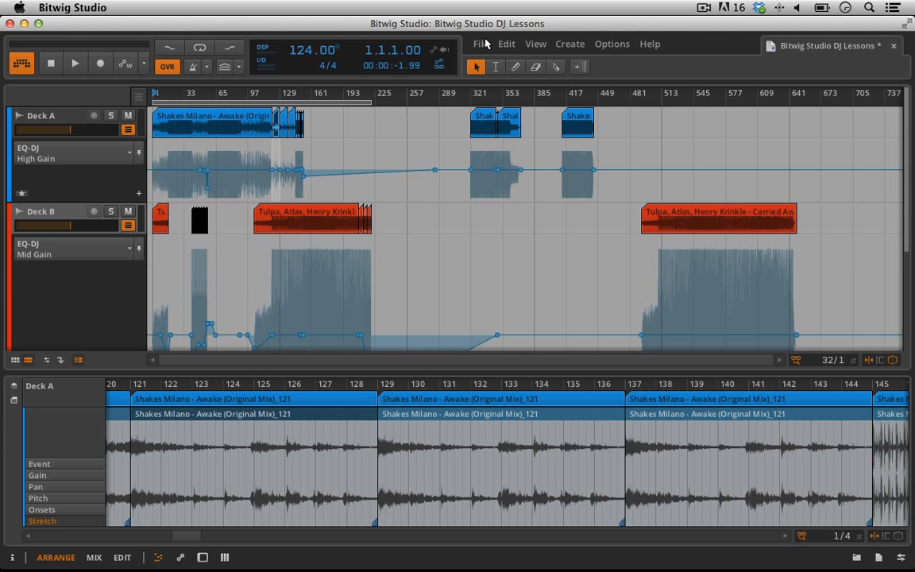
Step: Place the play position at the mix's end at bar 221 and set the audio export's time range from 1.1.1.00 to 221.1.1.00
left_click_drag(377, 93, 373, 171)
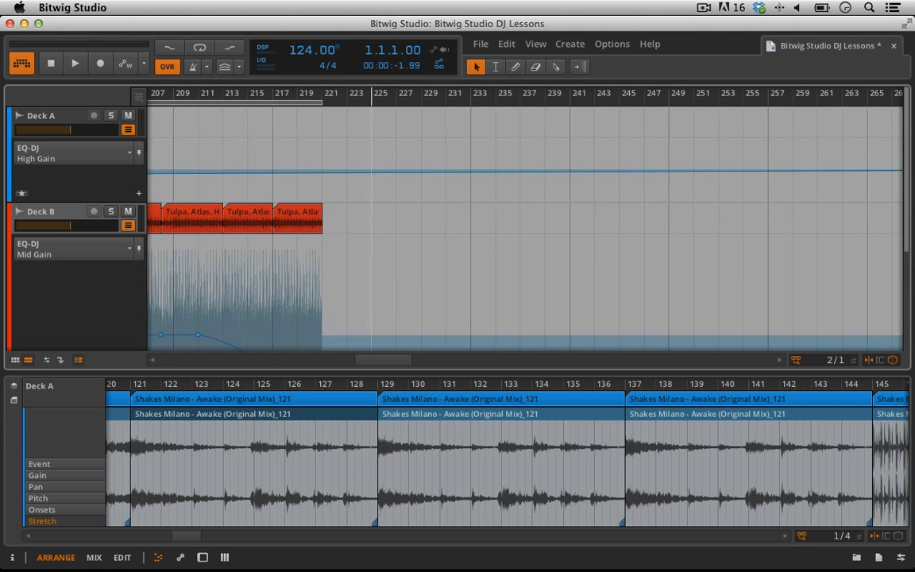
left_click(323, 93)
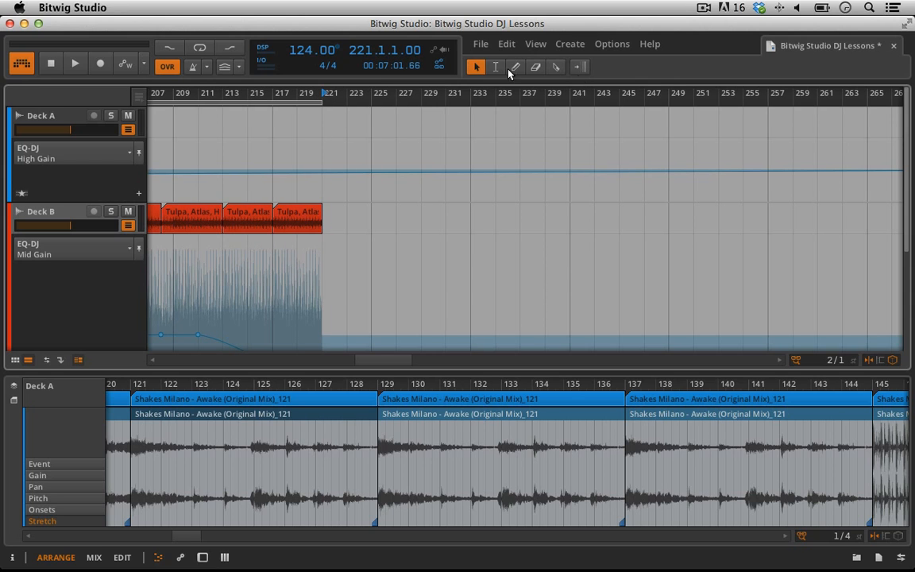
left_click(482, 44)
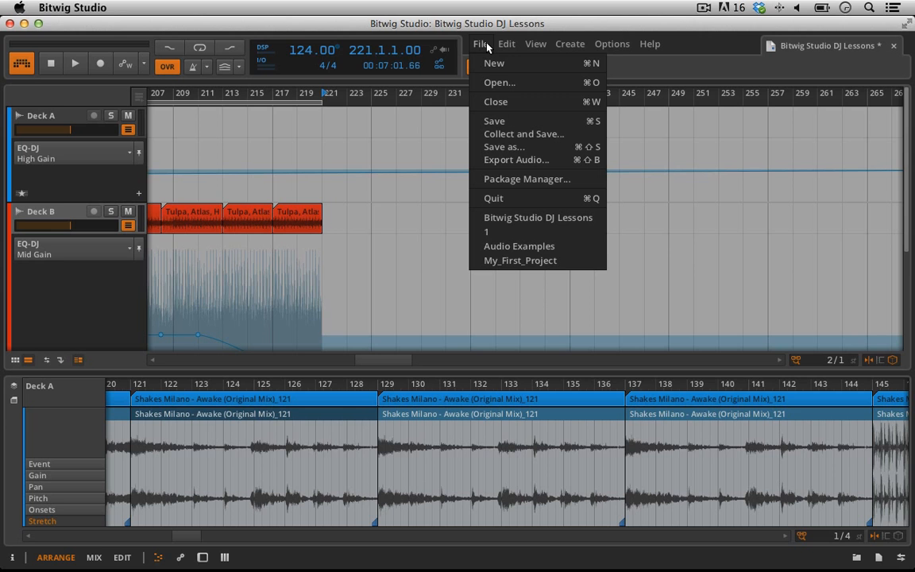
left_click(511, 160)
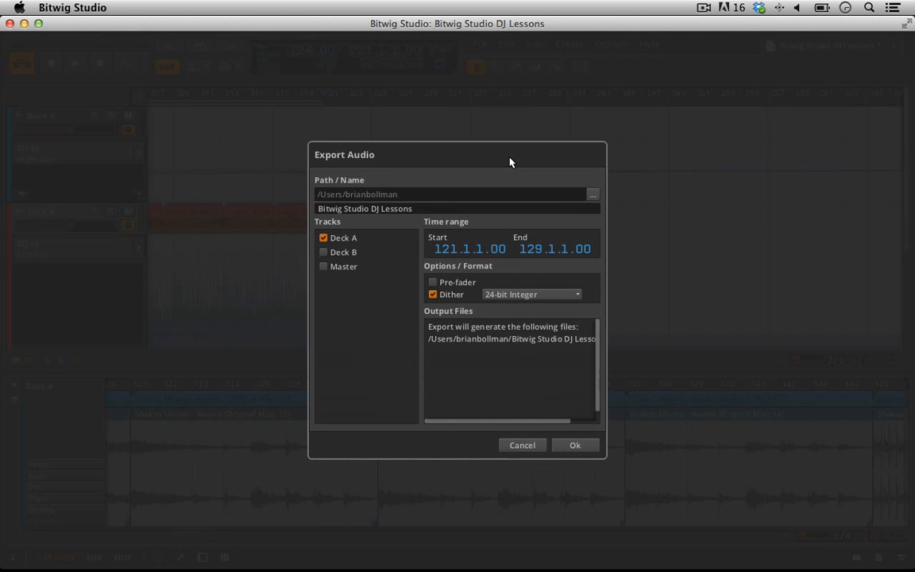
left_click_drag(454, 251, 453, 349)
left_click_drag(537, 253, 537, 182)
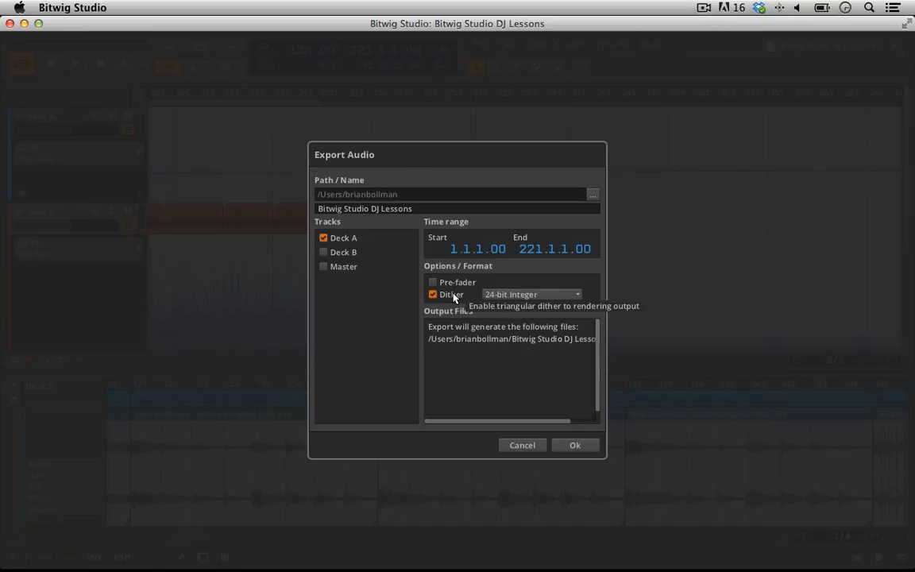
Step: Choose the Desktop as the output directory for the audio export
scroll(461, 341, "down", 1)
scroll(461, 344, "right", 3)
scroll(461, 344, "left", 2)
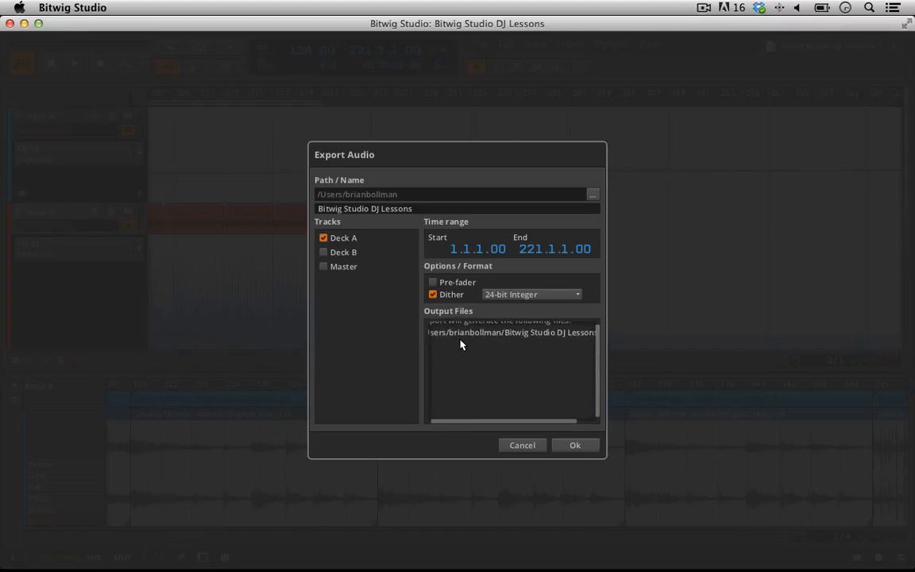
scroll(461, 344, "up", 1)
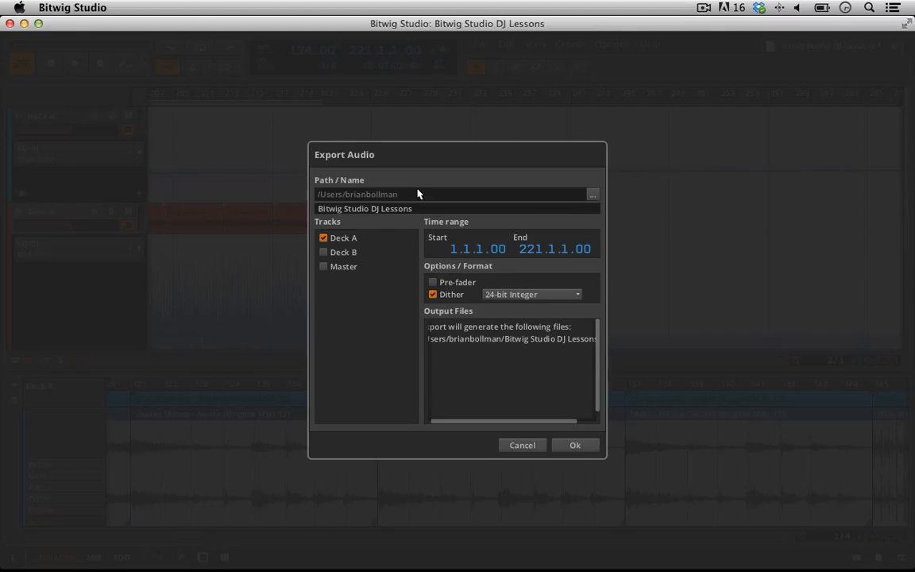
left_click(593, 198)
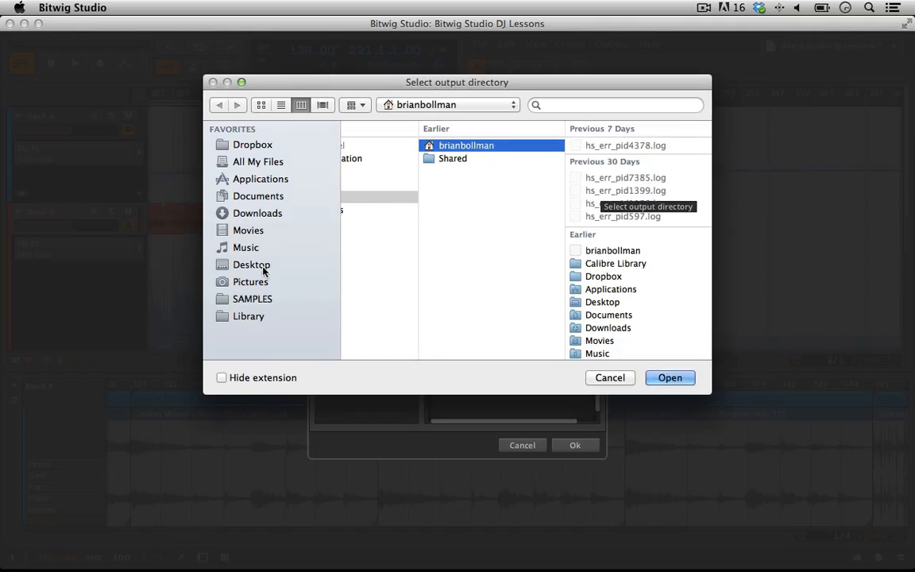
left_click(264, 266)
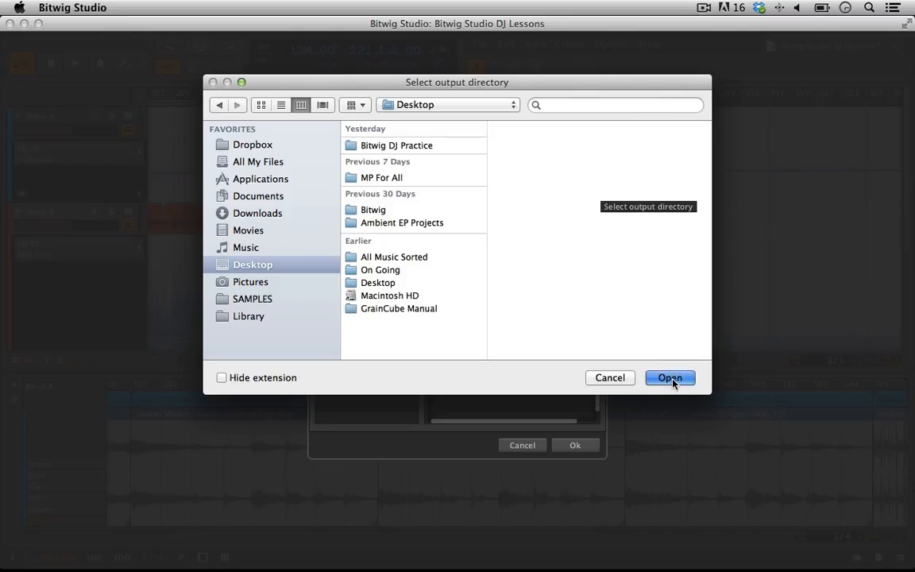
left_click(670, 379)
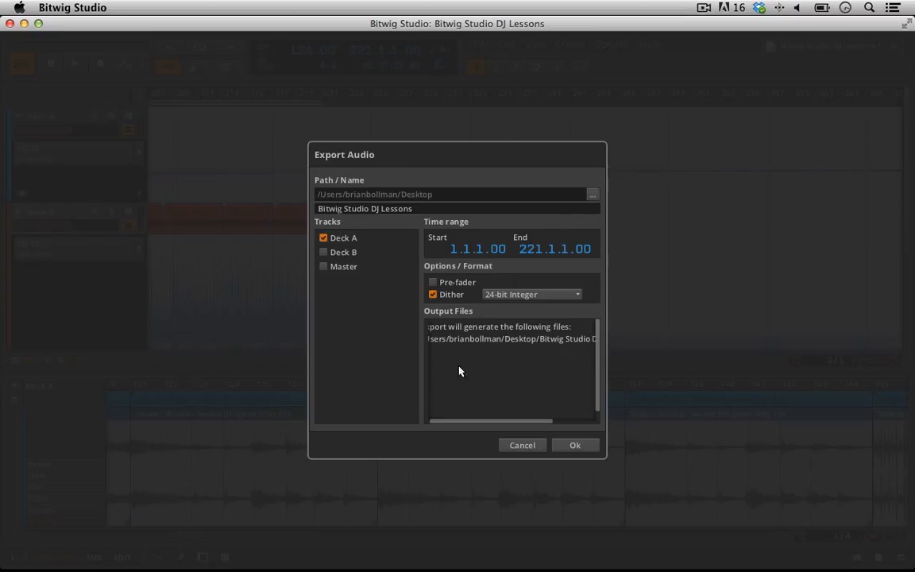
Step: Include only the Master track in the export, leaving out Deck A and Deck B, and start exporting the audio
left_click(323, 268)
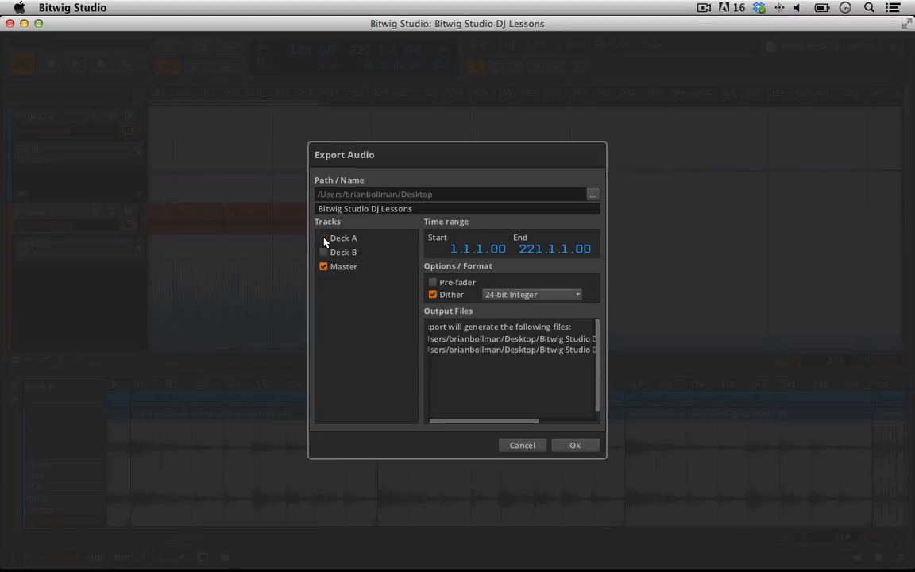
left_click(323, 239)
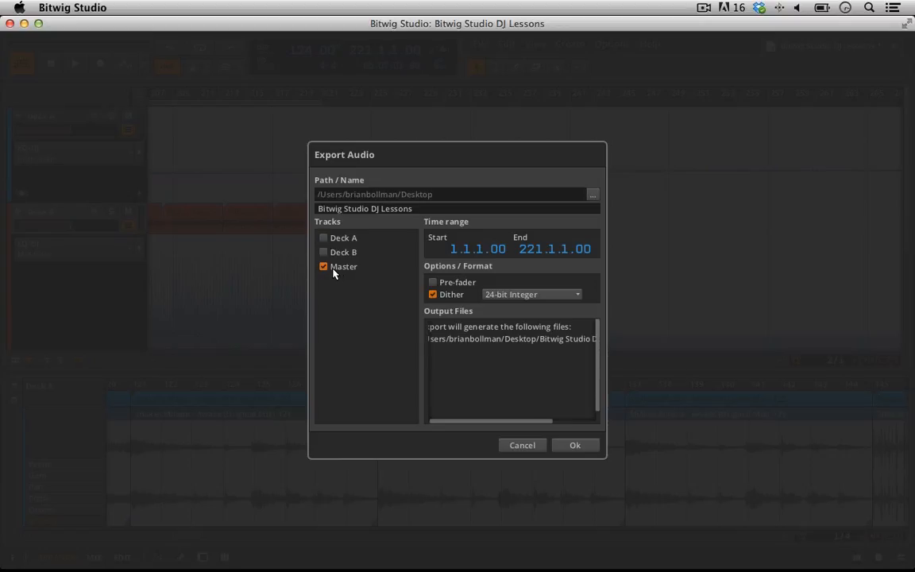
left_click(323, 238)
left_click(322, 253)
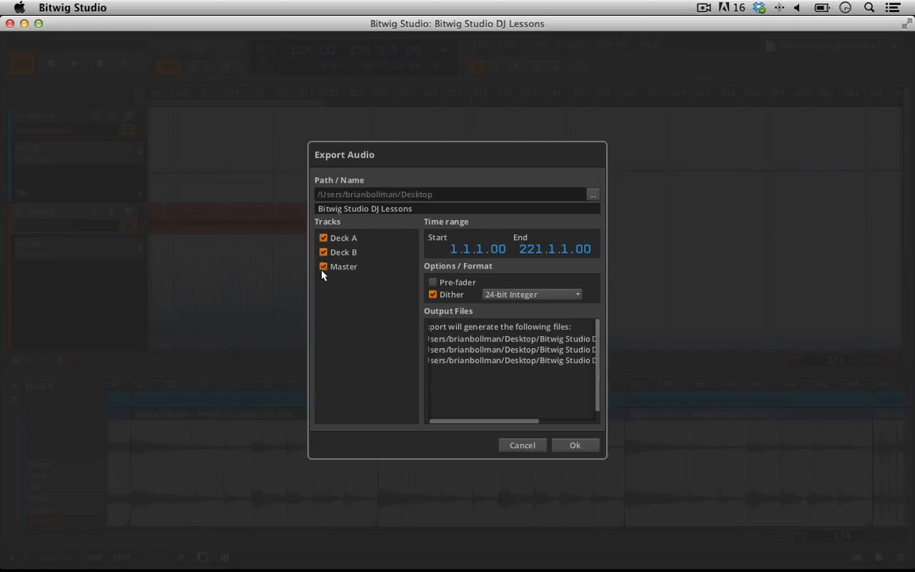
left_click(324, 240)
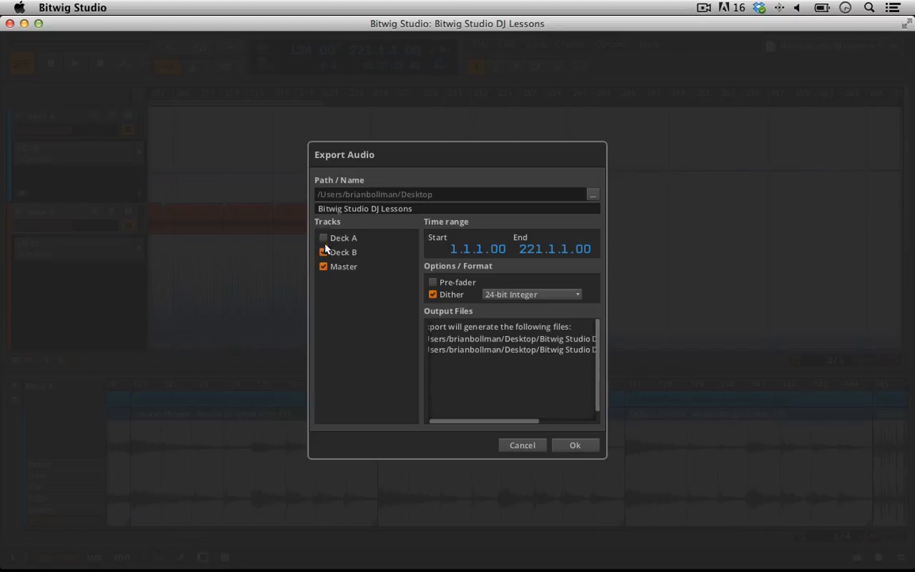
left_click(323, 252)
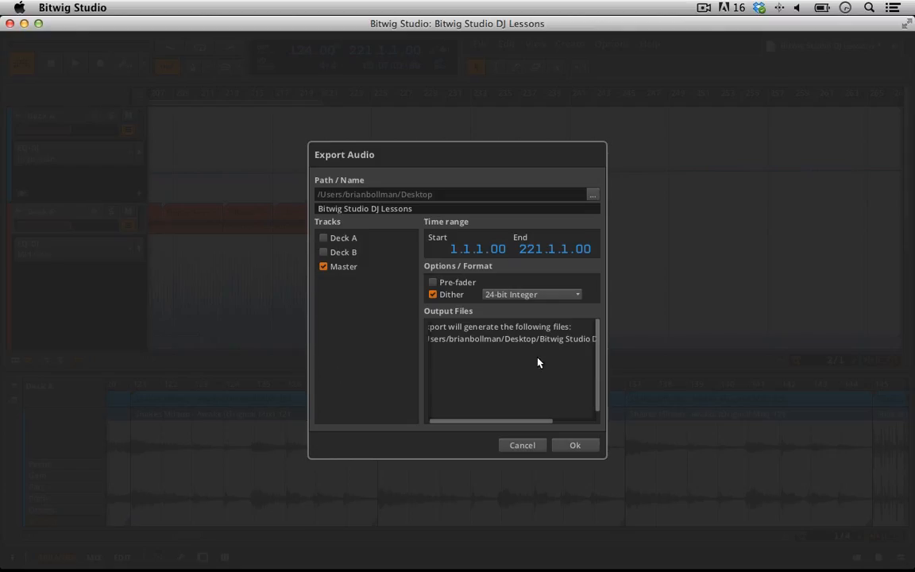
left_click(565, 444)
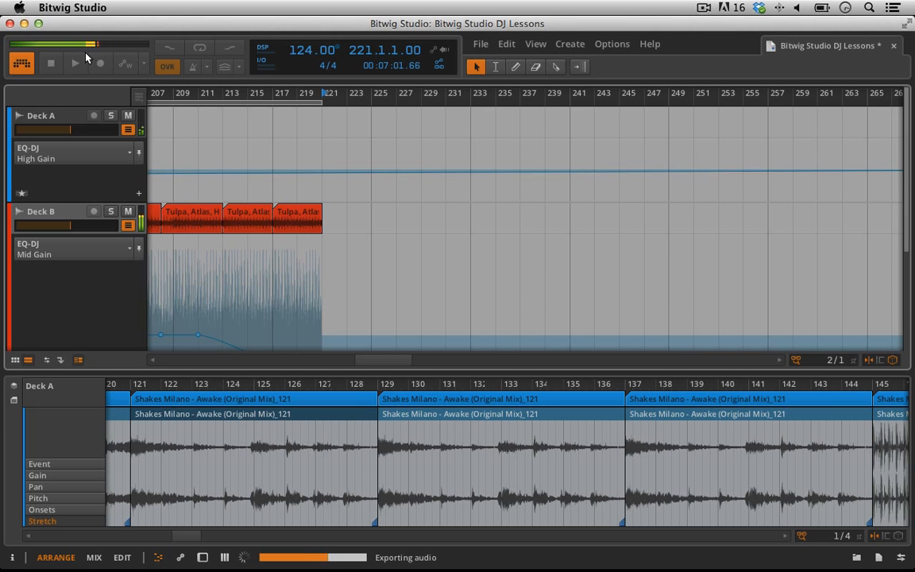
scroll(191, 185, "left", 4)
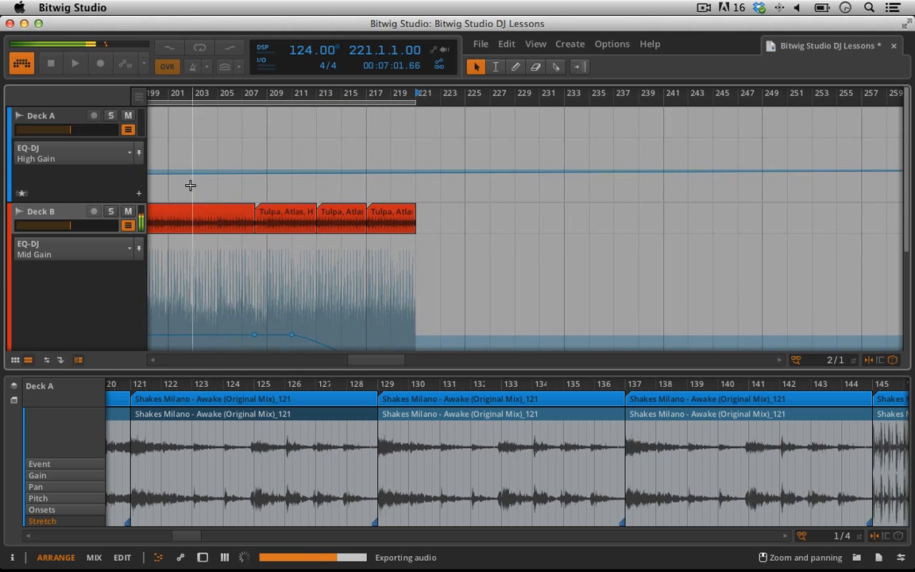
scroll(191, 185, "left", 5)
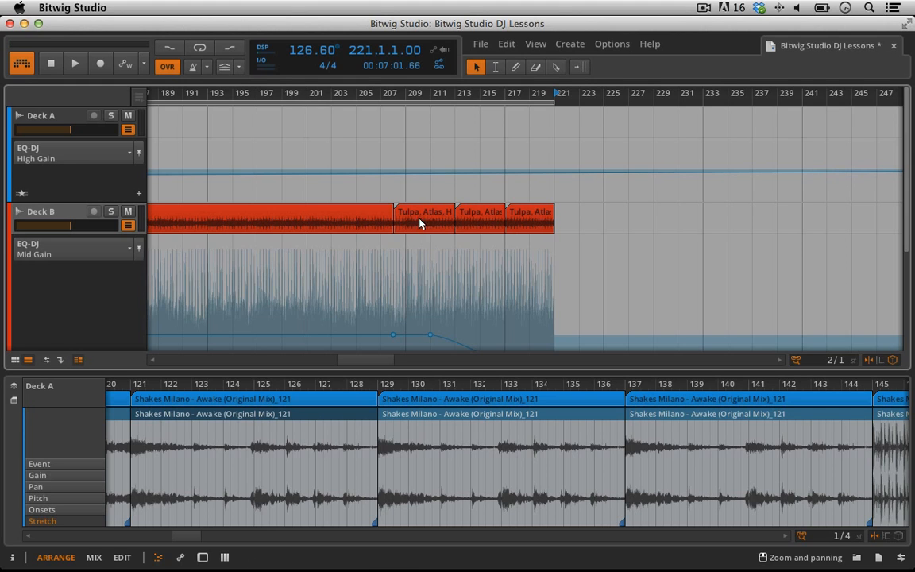
Step: Move the project window aside to uncover the desktop and place the exported WAV file above the wallpaper's painting
mouse_move(418, 24)
left_mouse_down()
mouse_move(422, 147)
mouse_move(486, 297)
mouse_move(527, 529)
left_mouse_up()
left_click(880, 431)
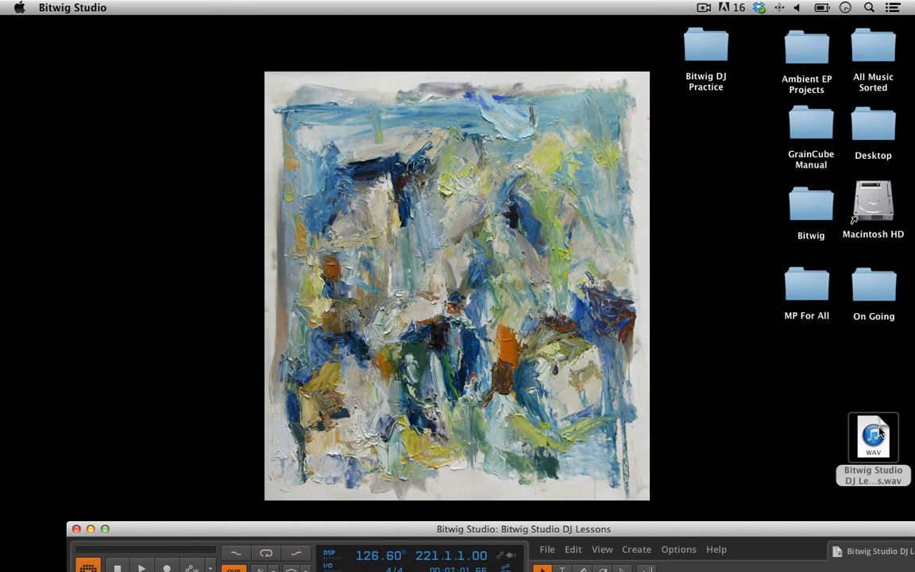
mouse_move(880, 431)
left_mouse_down()
mouse_move(580, 249)
mouse_move(468, 55)
left_mouse_up()
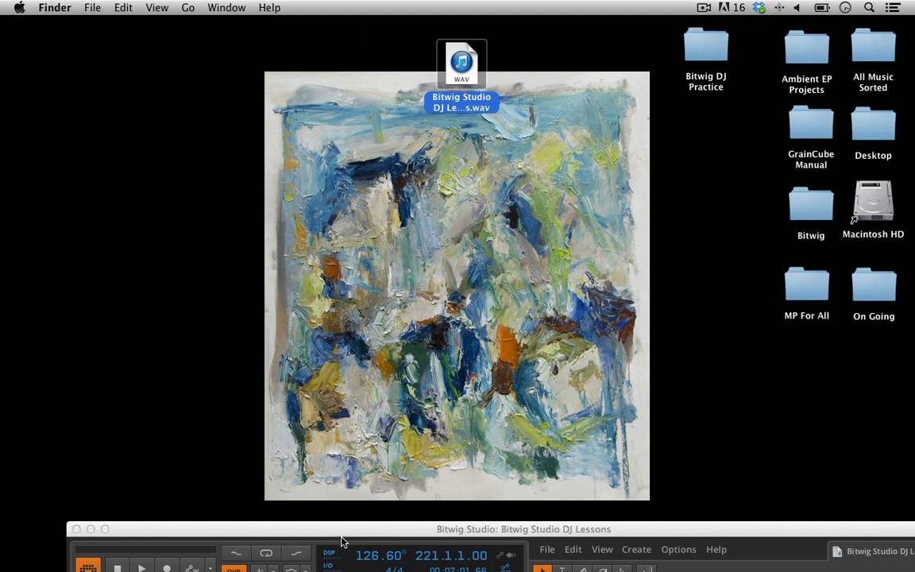
Step: Restore the Bitwig Studio window to fill the screen and bring the whole mix into view in the arrangement
left_click_drag(337, 534, 284, 96)
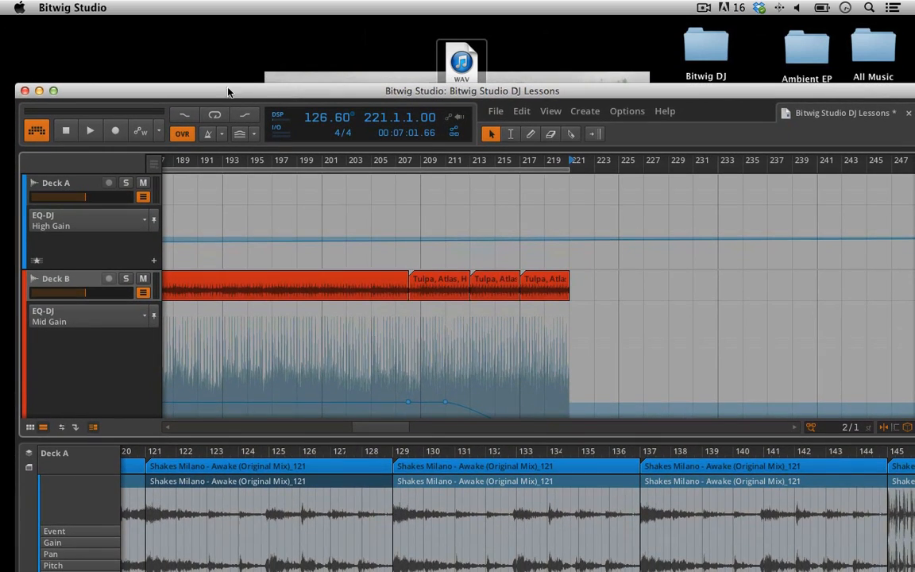
left_click(53, 90)
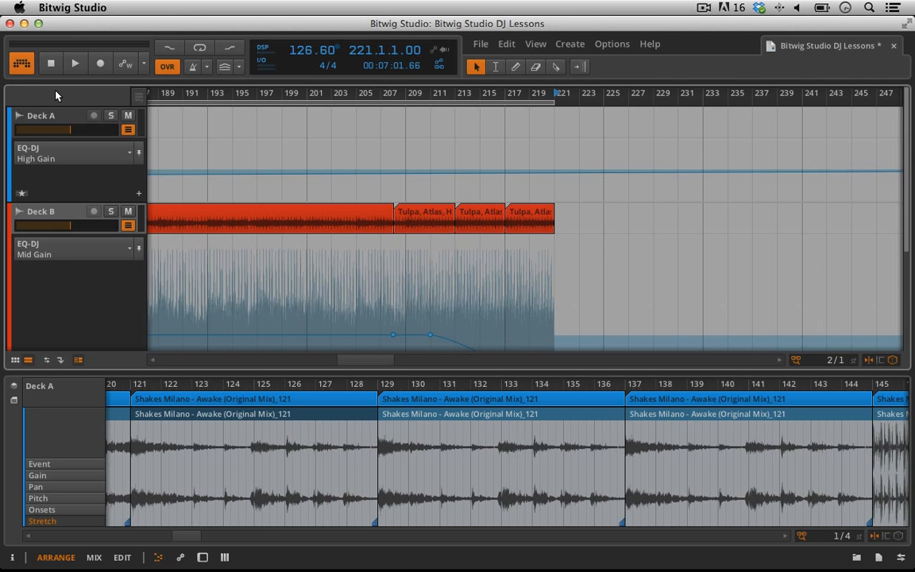
left_click_drag(183, 95, 425, 94)
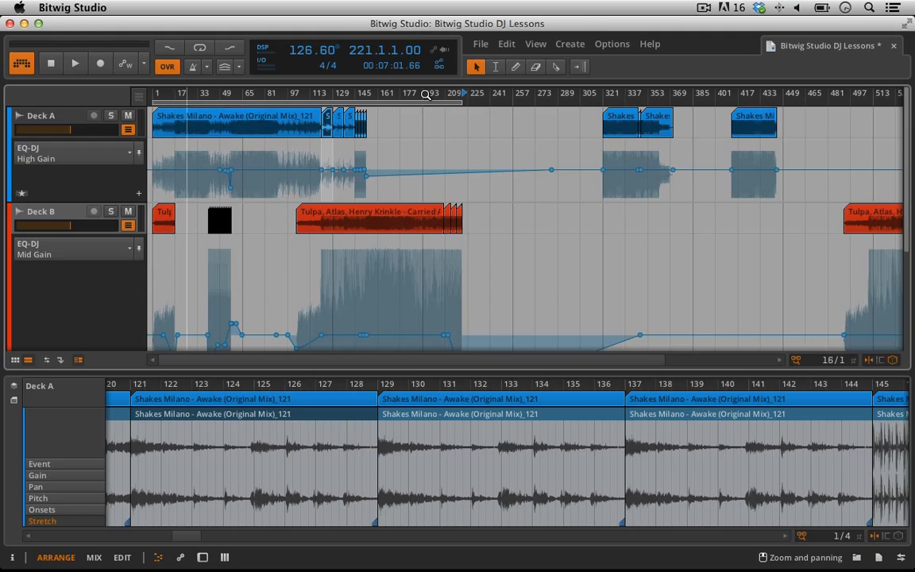